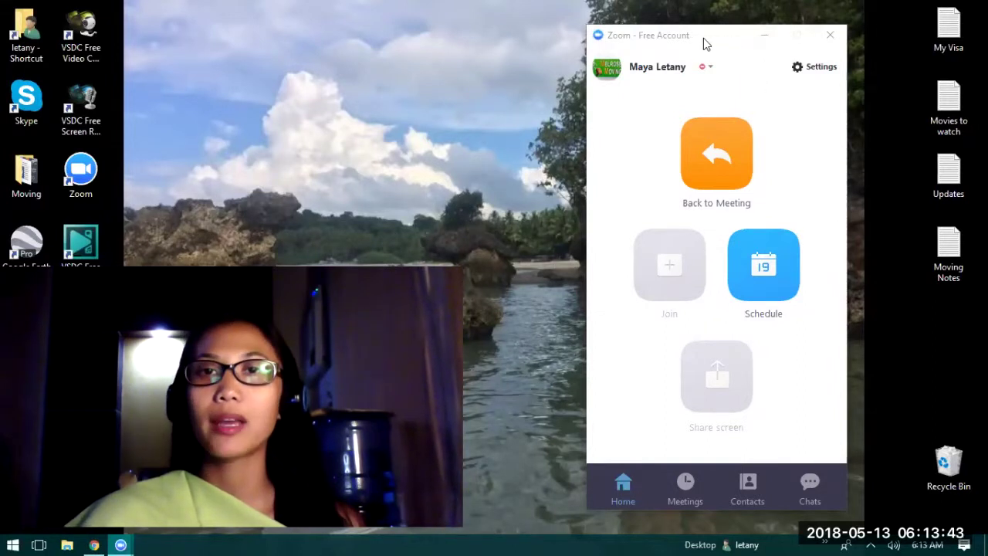
# Step: Open the Zoom settings and review the General options for application behaviour and content sharing
pyautogui.moveTo(705, 43); pyautogui.dragTo(778, 49)
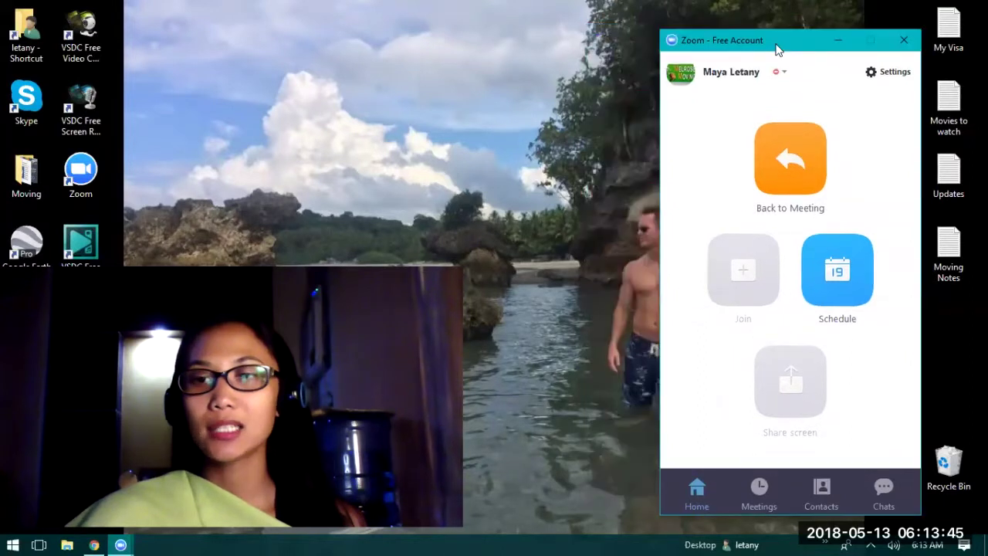
pyautogui.click(882, 79)
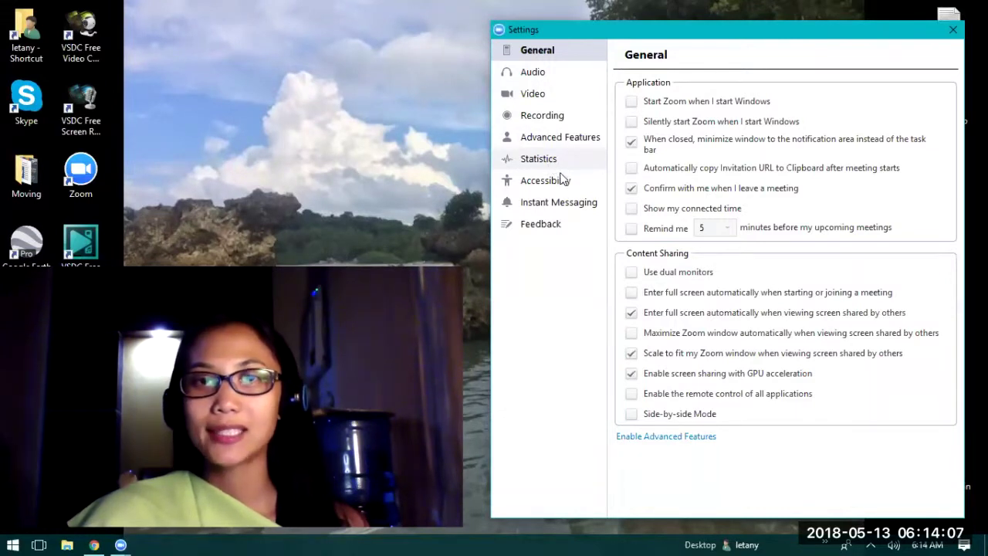
pyautogui.click(566, 223)
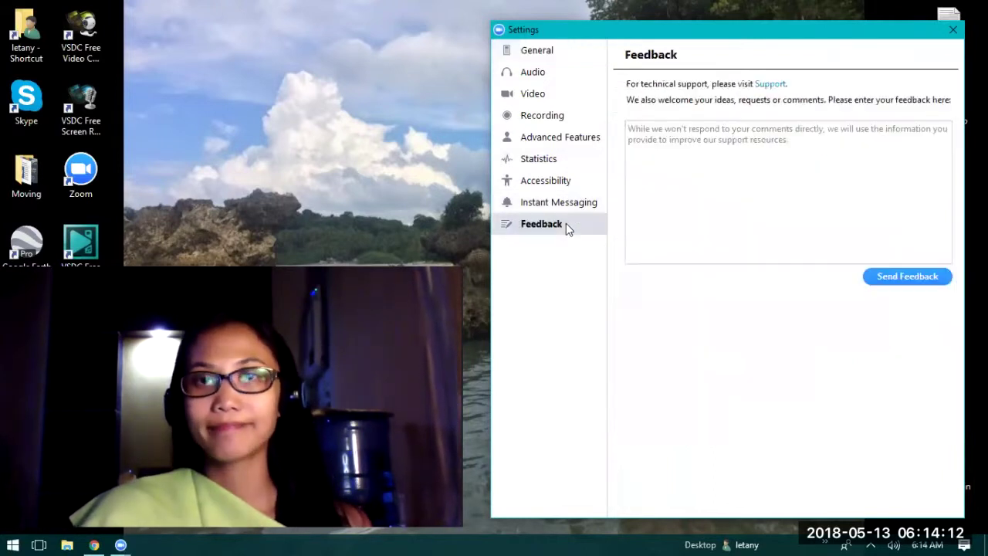
pyautogui.click(555, 62)
pyautogui.click(552, 51)
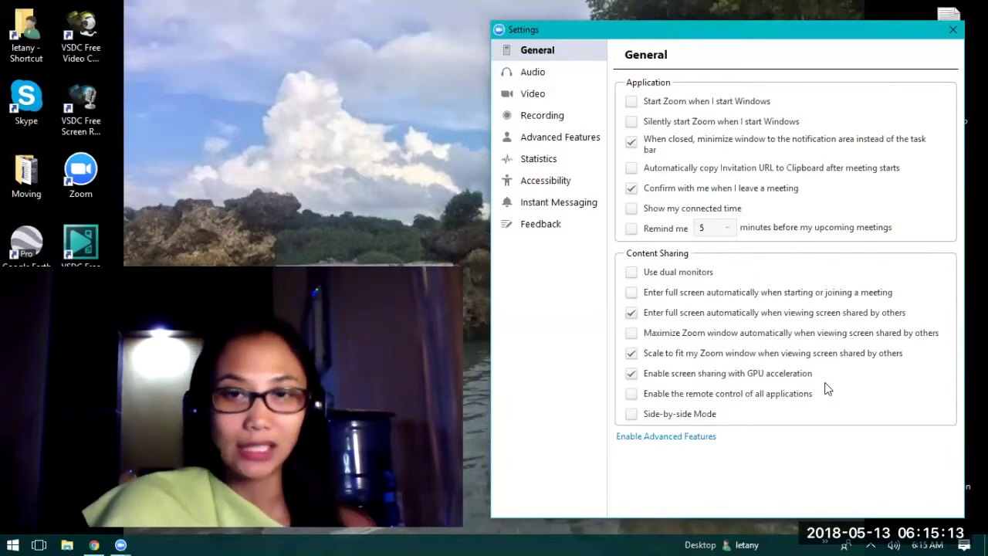
# Step: Review the Audio settings, including the devices available for the speaker and the microphone
pyautogui.click(535, 73)
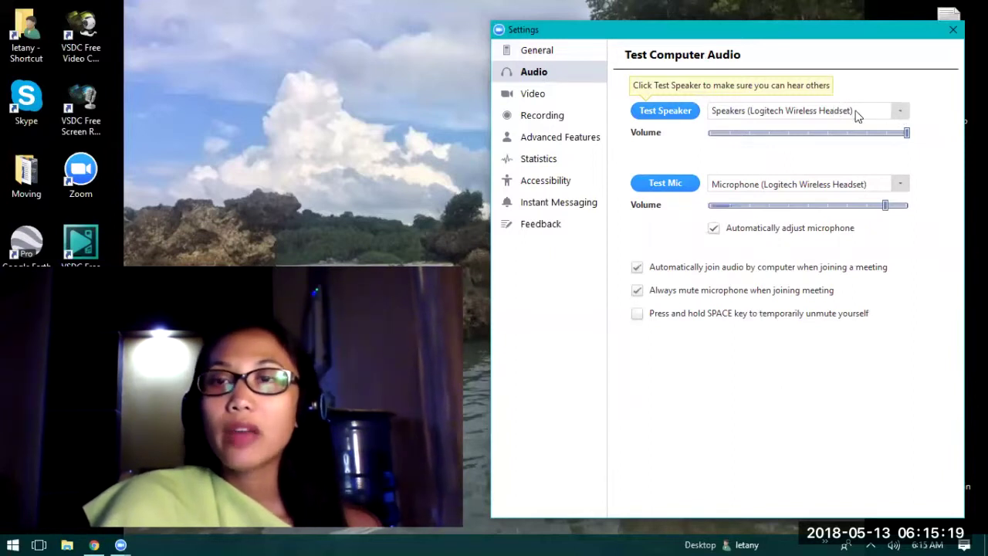
pyautogui.click(897, 113)
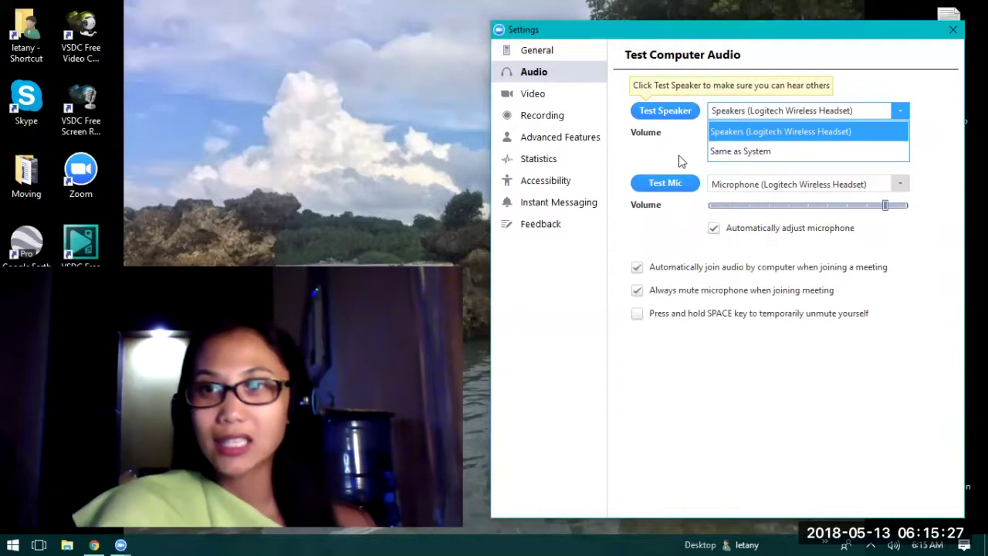
pyautogui.click(856, 112)
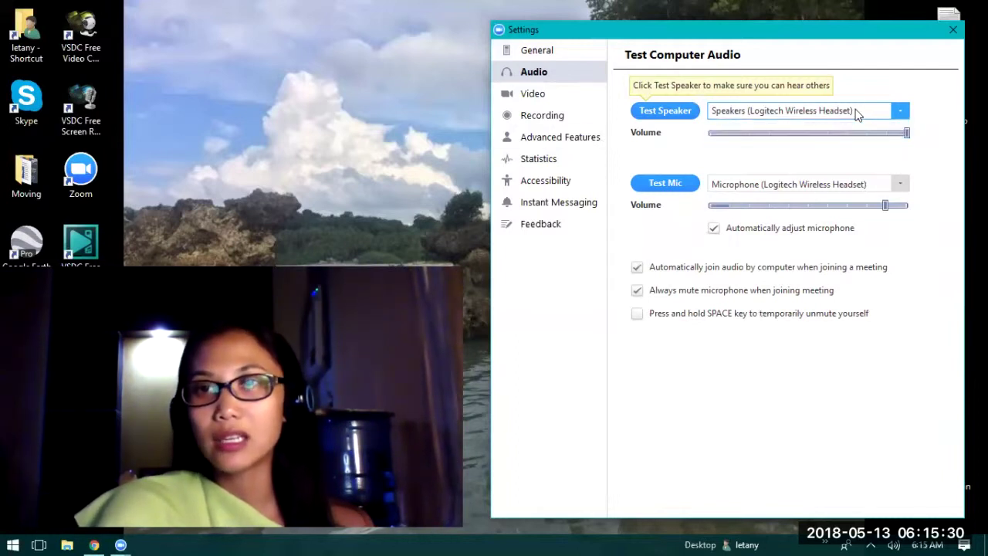
pyautogui.click(856, 185)
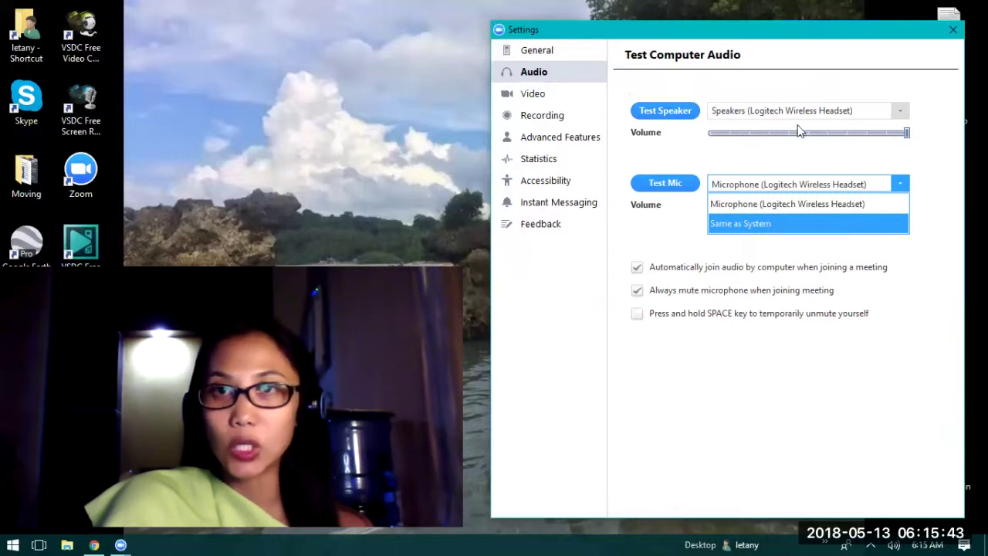
pyautogui.click(515, 96)
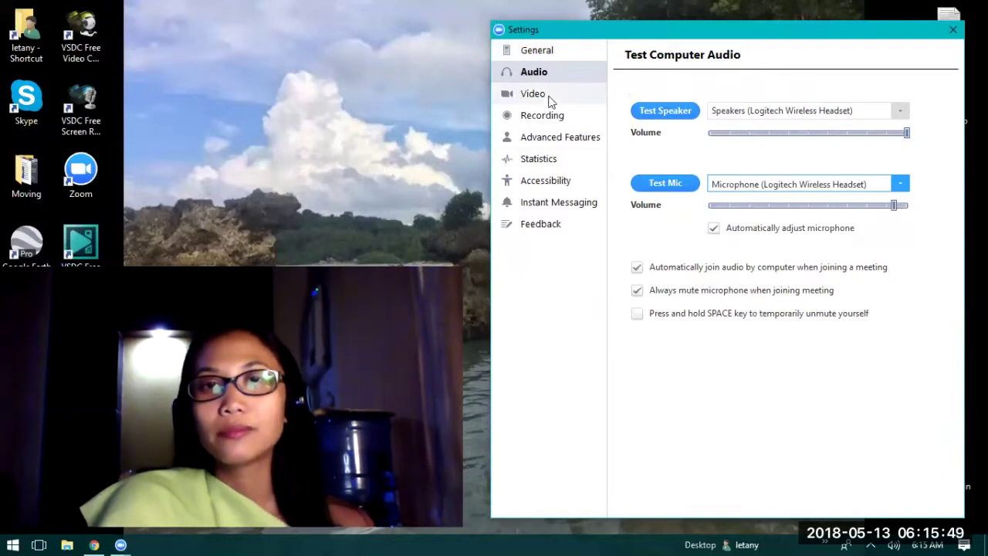
# Step: Review the Video, Recording, Advanced Features and Statistics settings
pyautogui.click(550, 97)
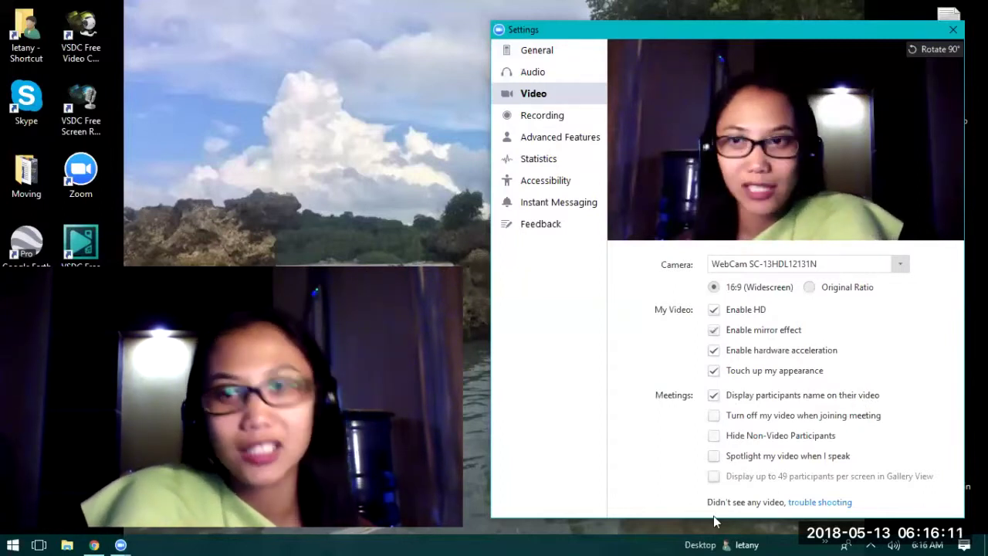
pyautogui.click(547, 118)
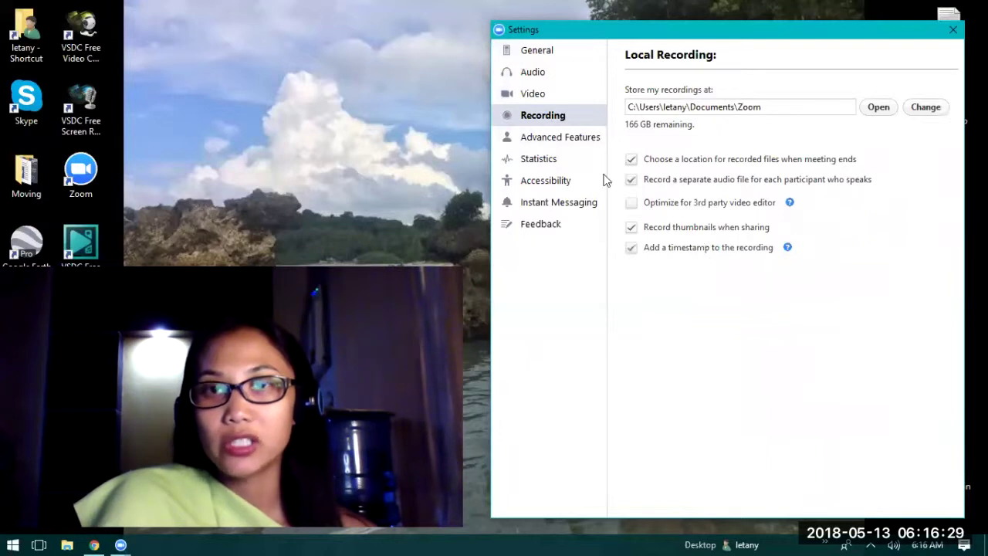
pyautogui.click(560, 142)
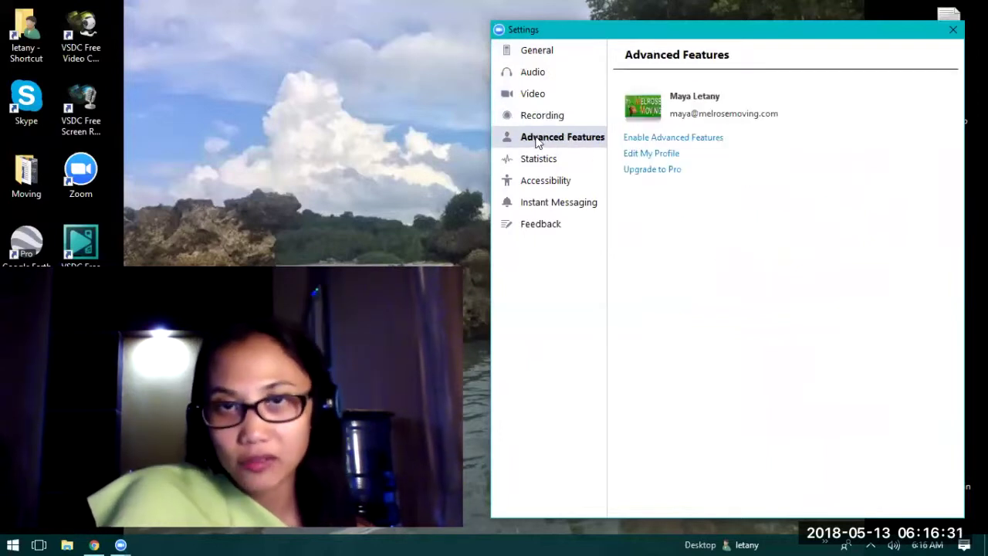
pyautogui.click(537, 159)
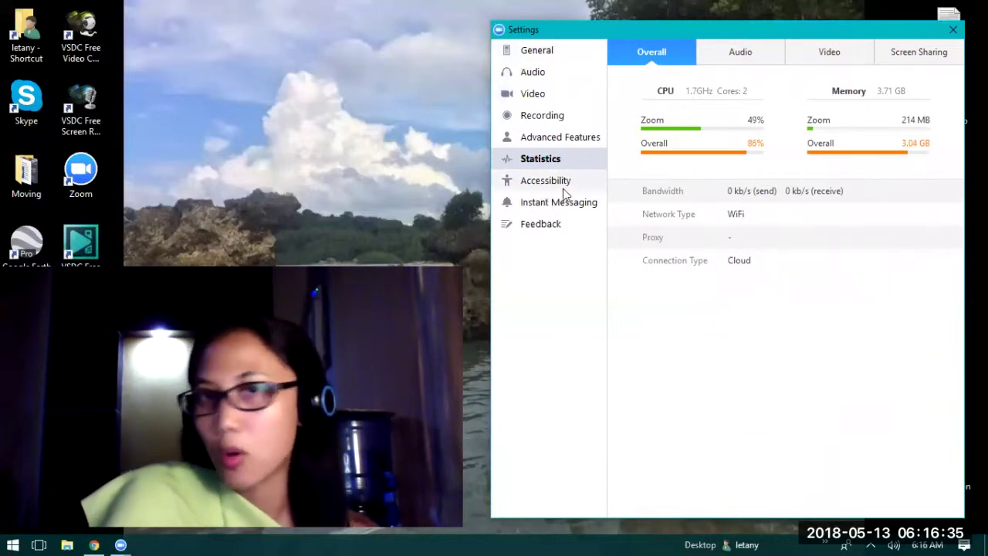
# Step: Examine the Accessibility settings with their full list of keyboard shortcuts, and the Instant Messaging options
pyautogui.click(546, 181)
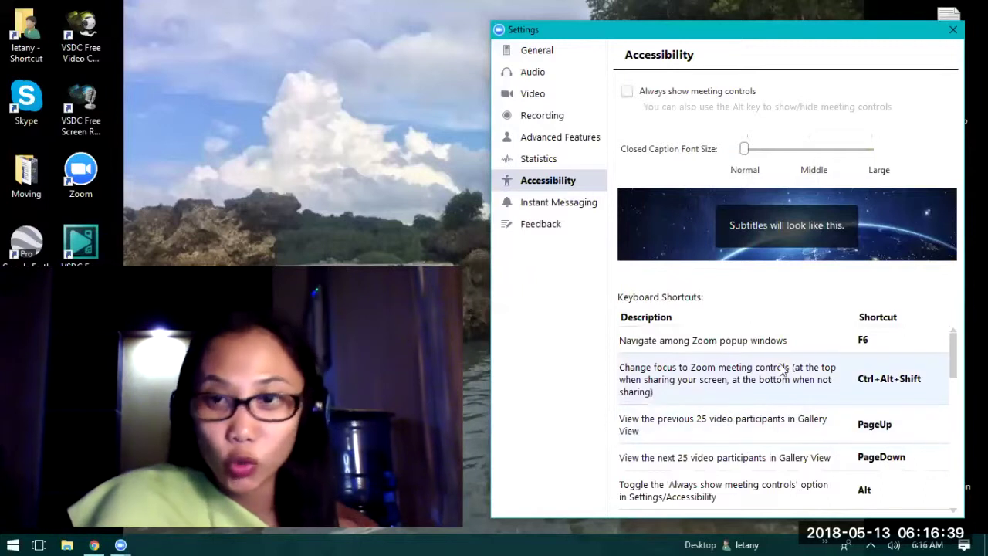
pyautogui.scroll(-8, 782, 370)
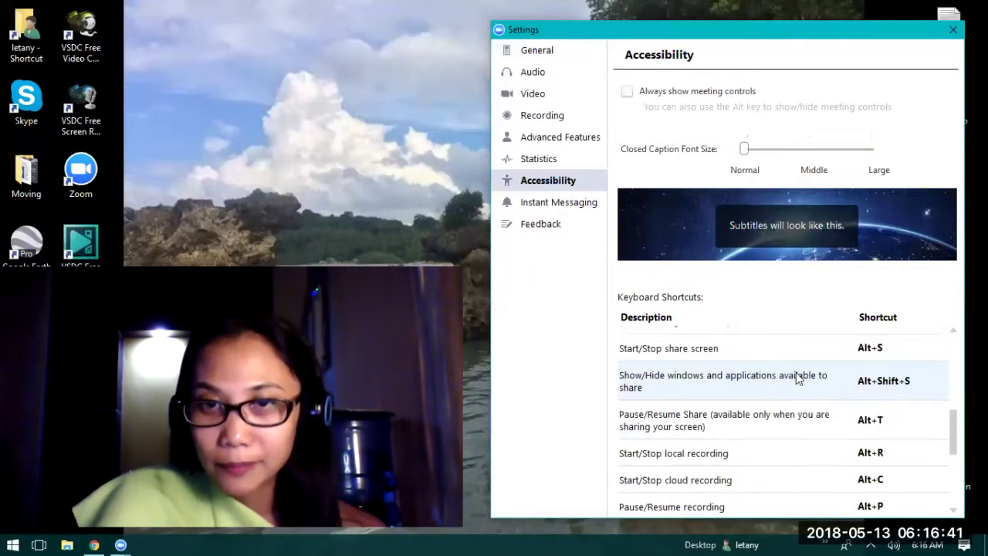
pyautogui.scroll(-5, 788, 386)
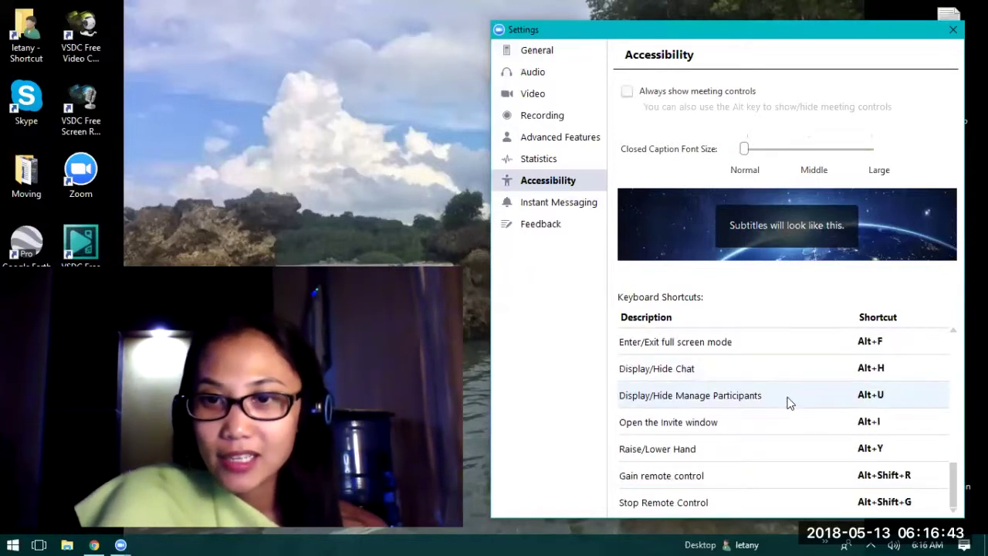
pyautogui.click(544, 213)
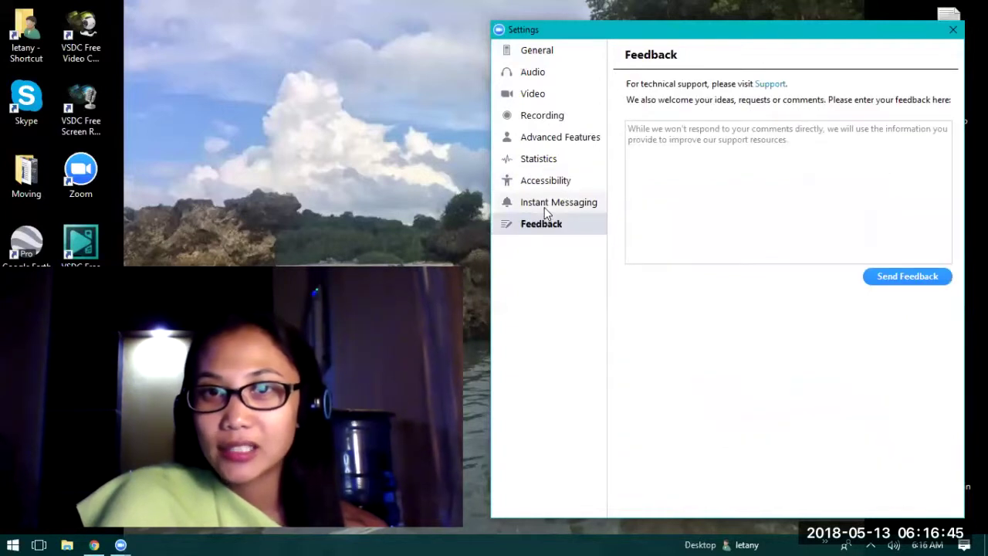
pyautogui.click(555, 204)
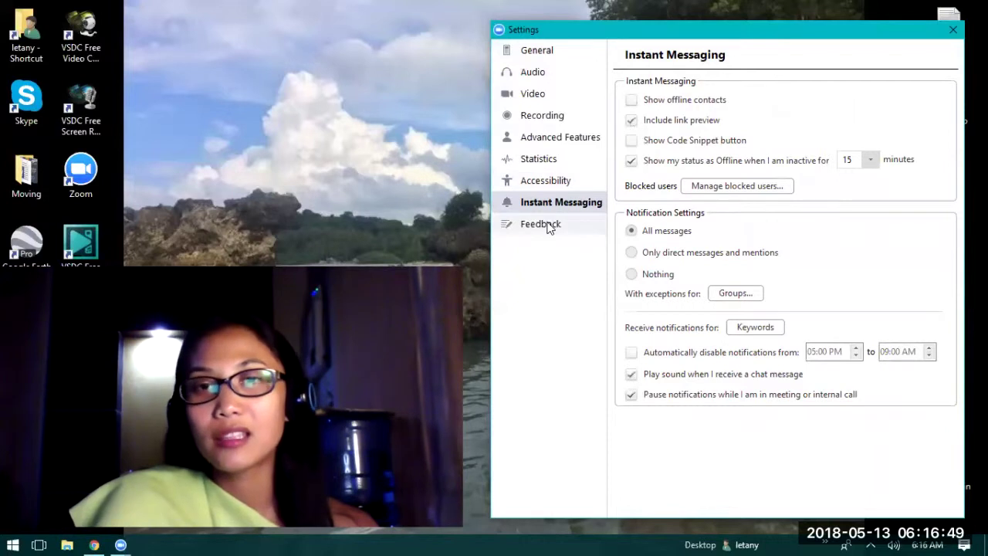
# Step: Try entering sample text in the Feedback comment field, and clear it without sending
pyautogui.click(548, 224)
pyautogui.click(718, 157)
pyautogui.write('sf')
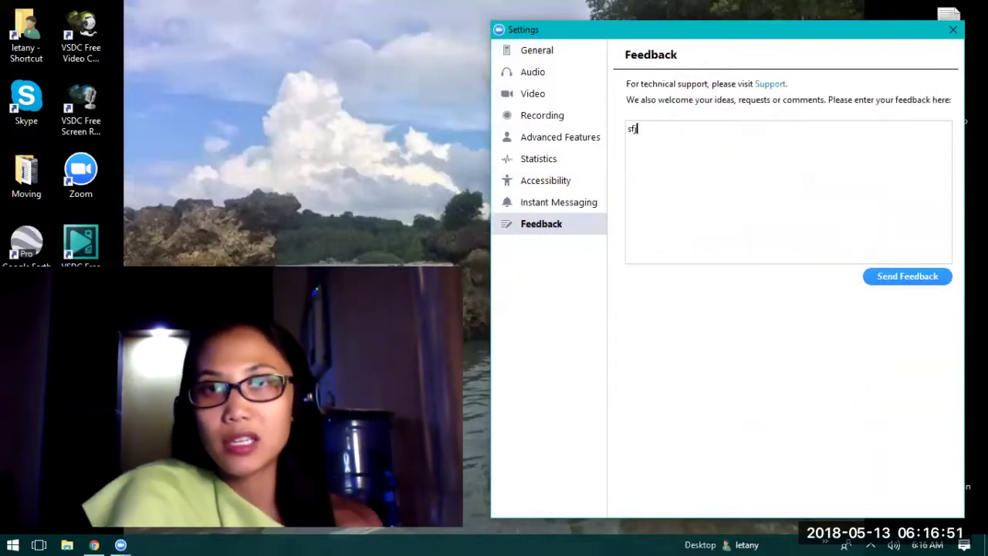
pyautogui.write('jsfjsg.AFLAWRLWAJFASFJS;SZL')
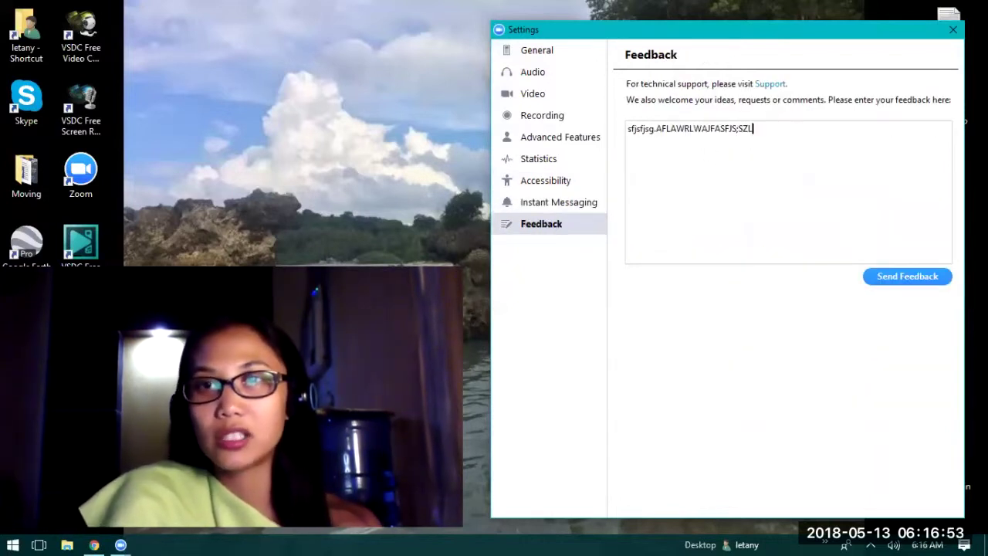
pyautogui.write('ARIA')
pyautogui.press('BackSpace')
pyautogui.press('BackSpace')
pyautogui.press('BackSpace')
pyautogui.press('BackSpace')
pyautogui.press('BackSpace')
pyautogui.press('BackSpace')
pyautogui.press('BackSpace')
pyautogui.press('BackSpace')
pyautogui.press('BackSpace')
pyautogui.press('BackSpace')
pyautogui.press('BackSpace')
pyautogui.press('BackSpace')
pyautogui.press('BackSpace')
pyautogui.press('BackSpace')
pyautogui.press('BackSpace')
pyautogui.press('BackSpace')
pyautogui.press('BackSpace')
pyautogui.press('BackSpace')
pyautogui.press('BackSpace')
pyautogui.press('BackSpace')
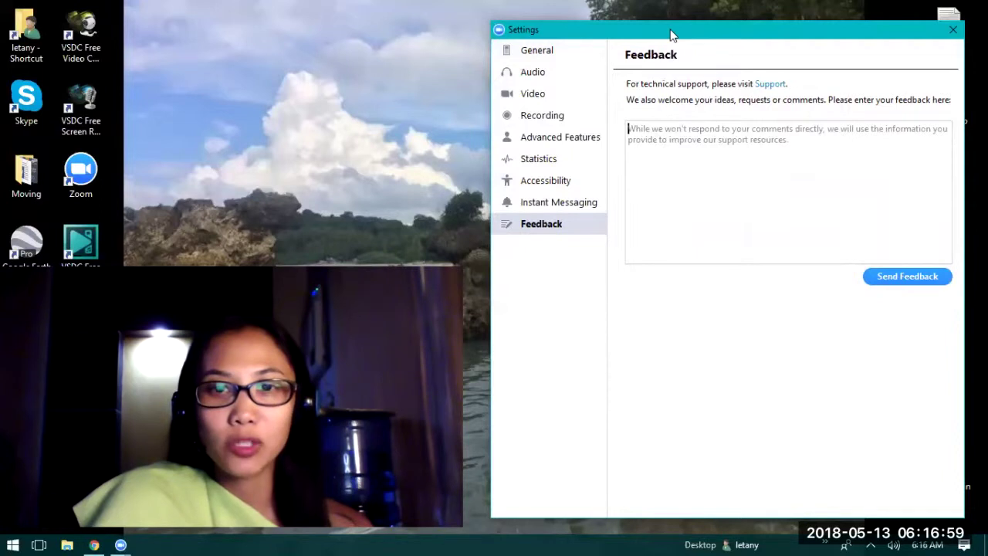
pyautogui.moveTo(671, 35); pyautogui.dragTo(658, 42)
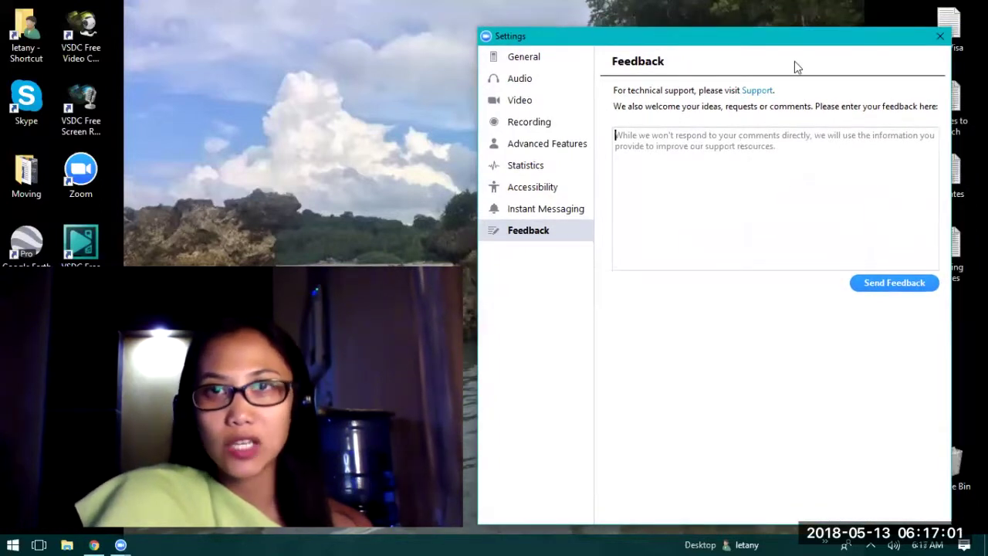